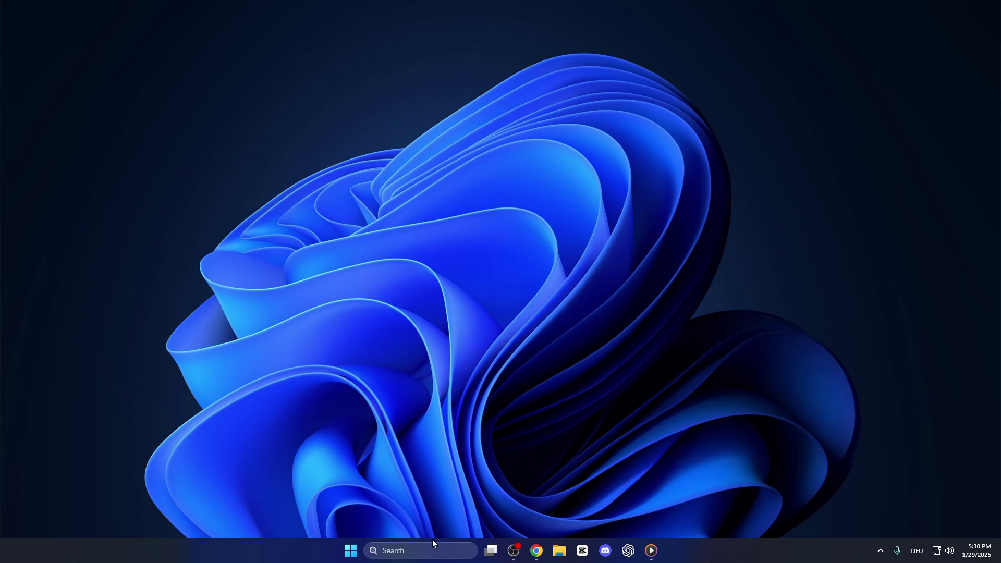
Search Windows for mmsys.cpl and open that Control panel item
{"action": "left_click", "coordinate": [433, 549]}
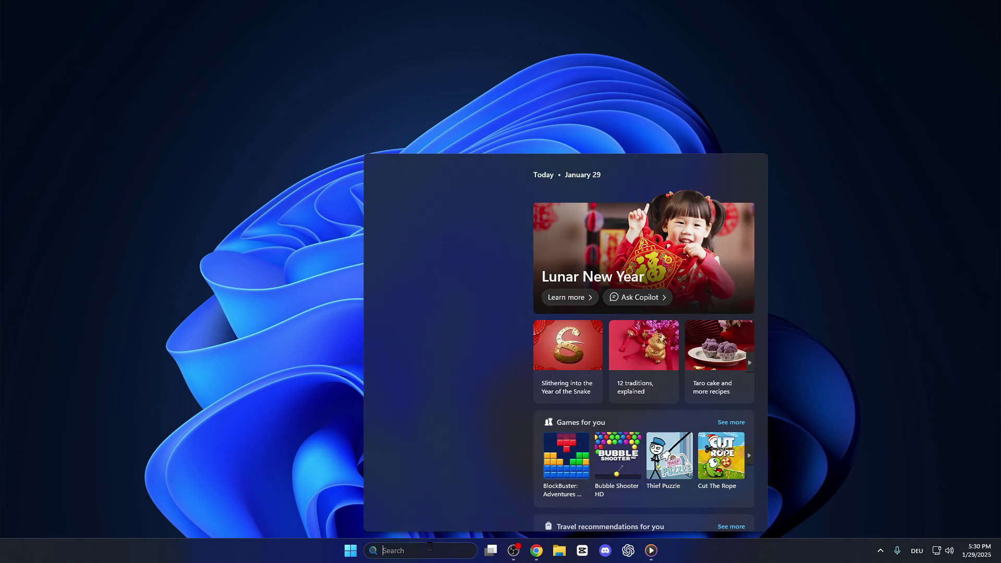
{"action": "type", "text": "mmsys.cpl"}
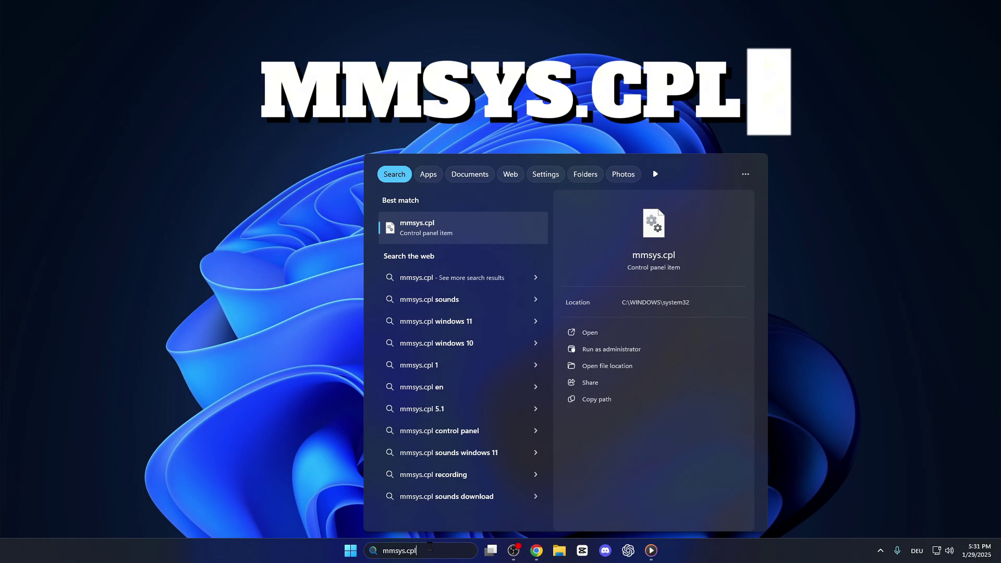
{"action": "left_click", "coordinate": [474, 230]}
Leave 'Listen to this device' unchecked for the USB microphone, then return to Playback
{"action": "left_click_drag", "start_coordinate": [161, 37], "coordinate": [566, 162]}
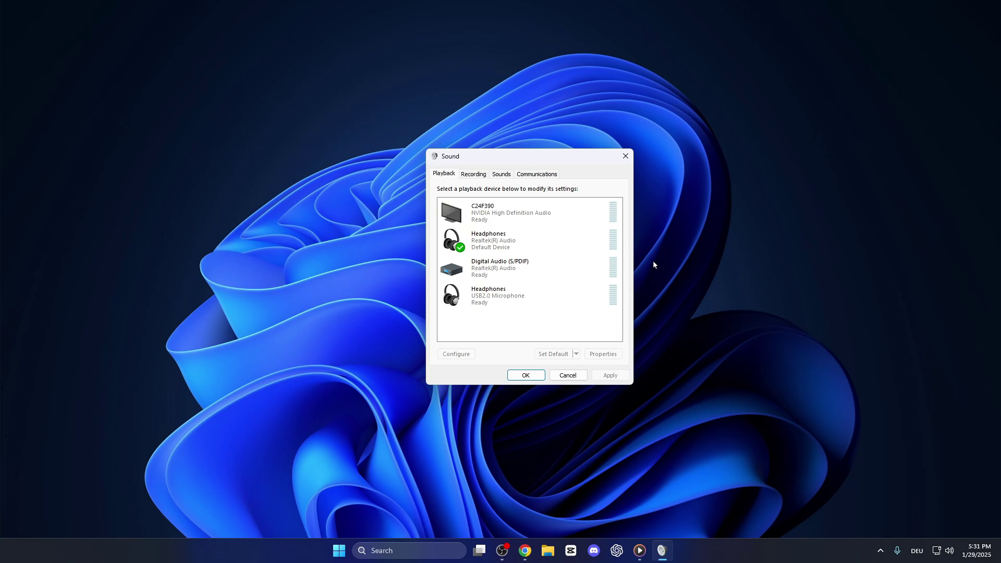
{"action": "left_click", "coordinate": [473, 174]}
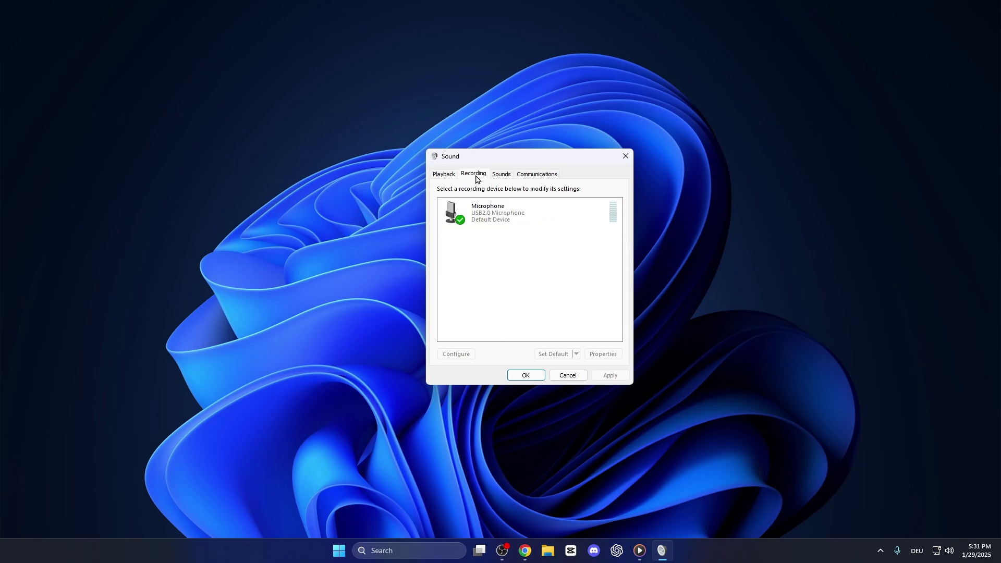
{"action": "left_click", "coordinate": [543, 215]}
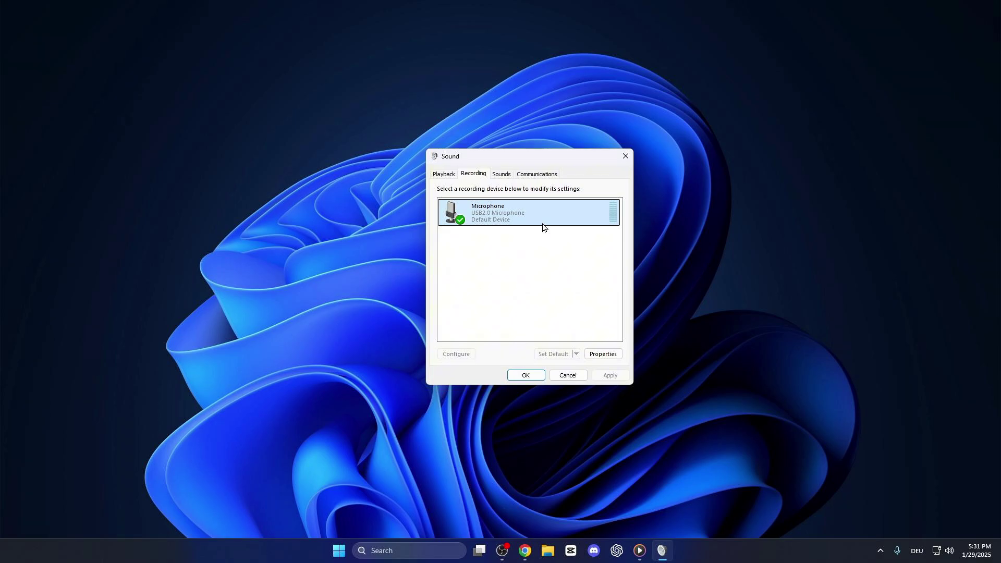
{"action": "left_click", "coordinate": [602, 354]}
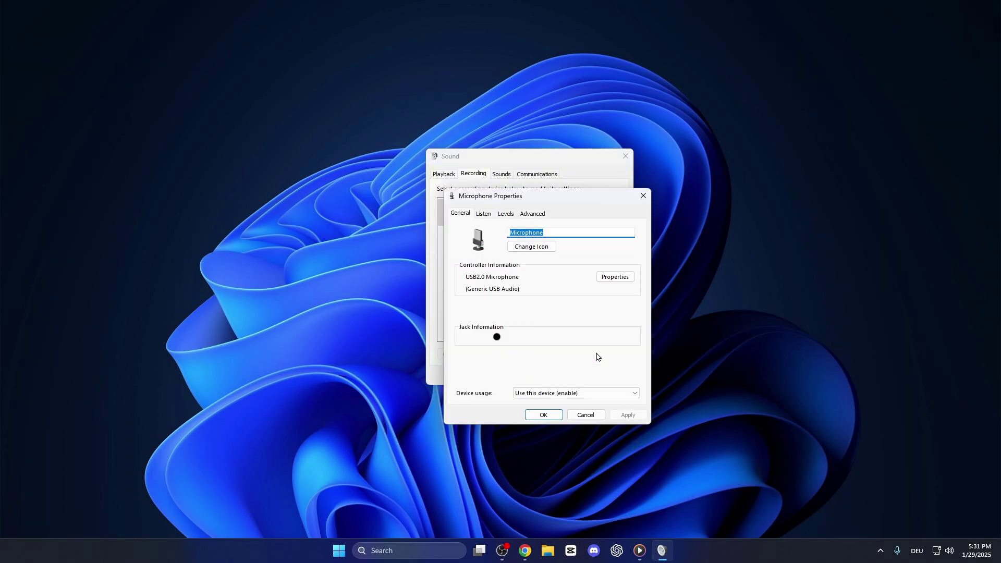
{"action": "left_click", "coordinate": [484, 214]}
{"action": "left_click", "coordinate": [459, 290]}
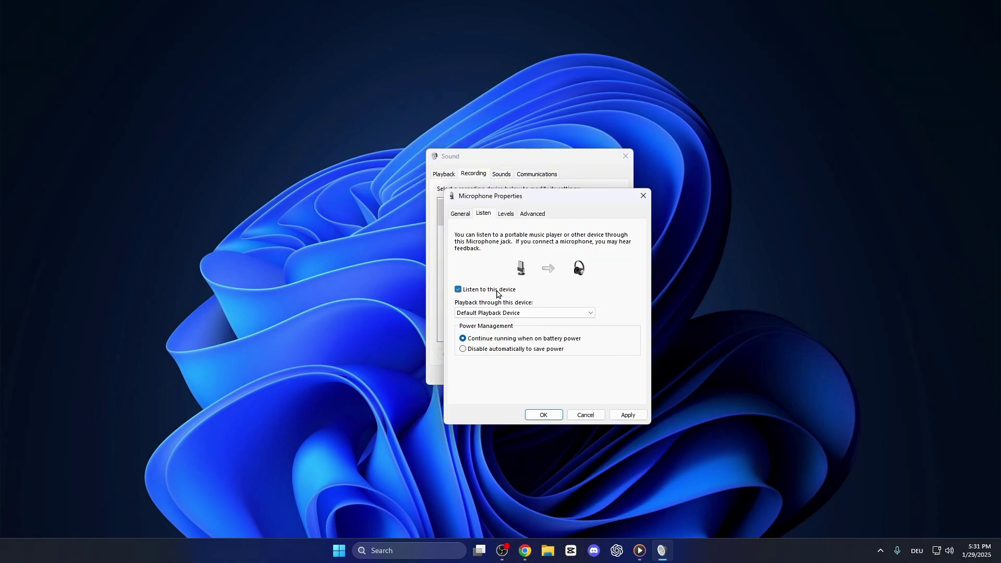
{"action": "left_click", "coordinate": [459, 290]}
{"action": "left_click", "coordinate": [543, 414]}
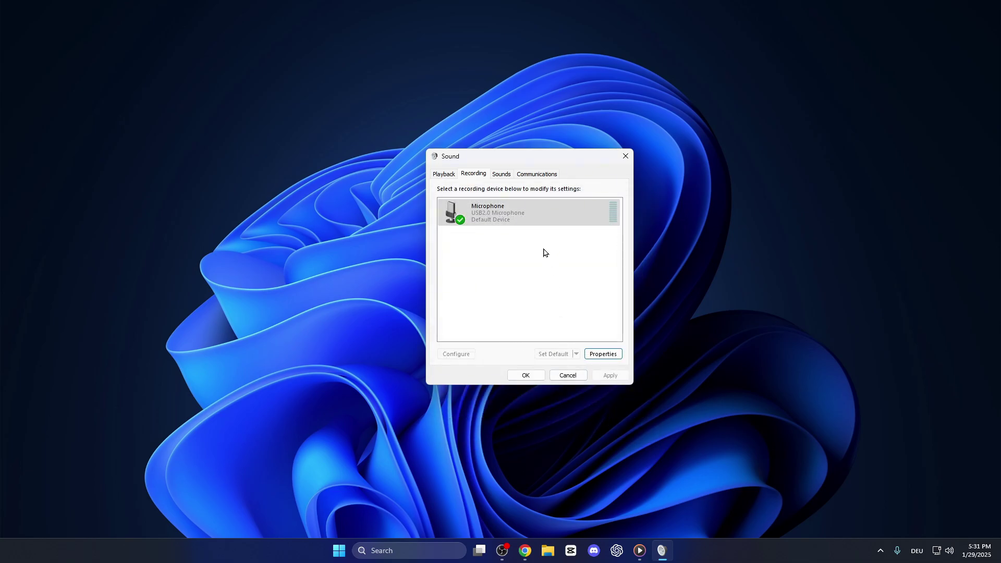
{"action": "left_click", "coordinate": [444, 174]}
Check 'Disable all enhancements' for Headphones (Realtek Audio) and confirm
{"action": "left_click", "coordinate": [517, 241]}
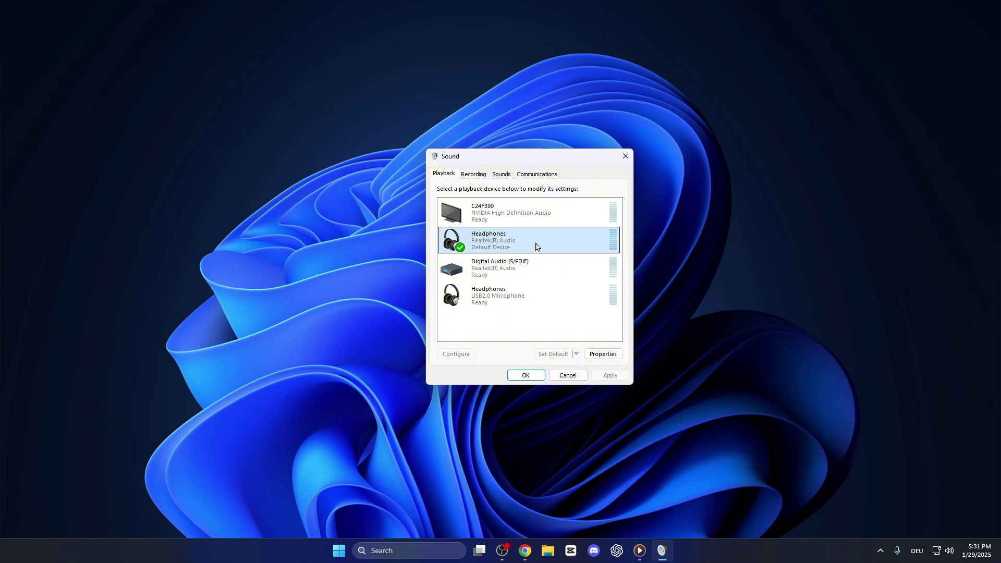
{"action": "right_click", "coordinate": [541, 250]}
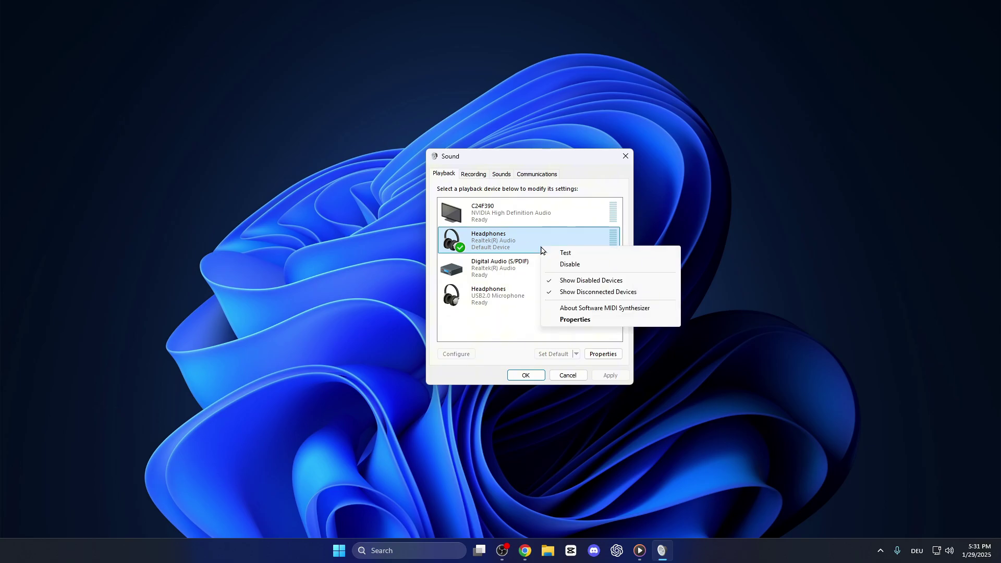
{"action": "left_click", "coordinate": [599, 320]}
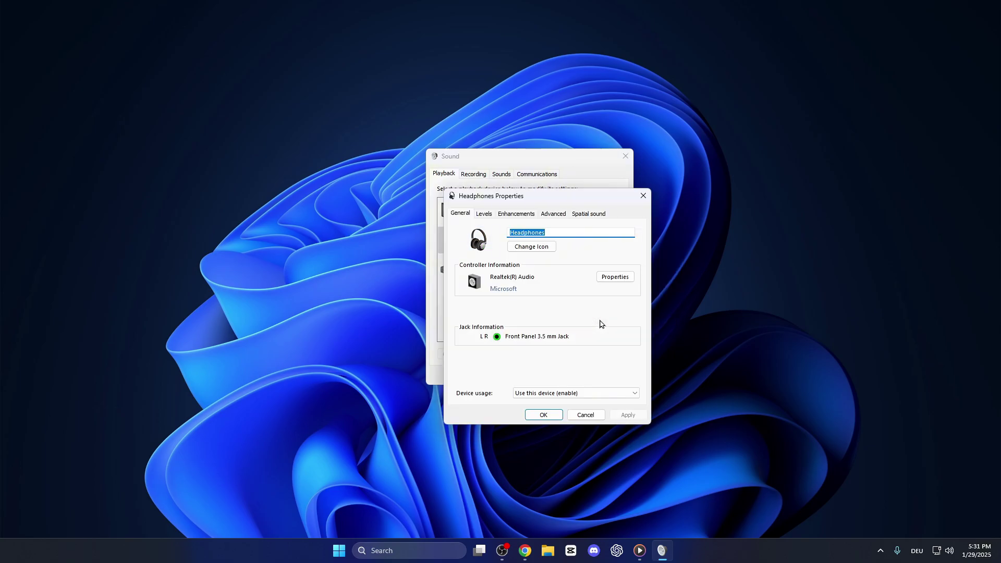
{"action": "left_click", "coordinate": [517, 214]}
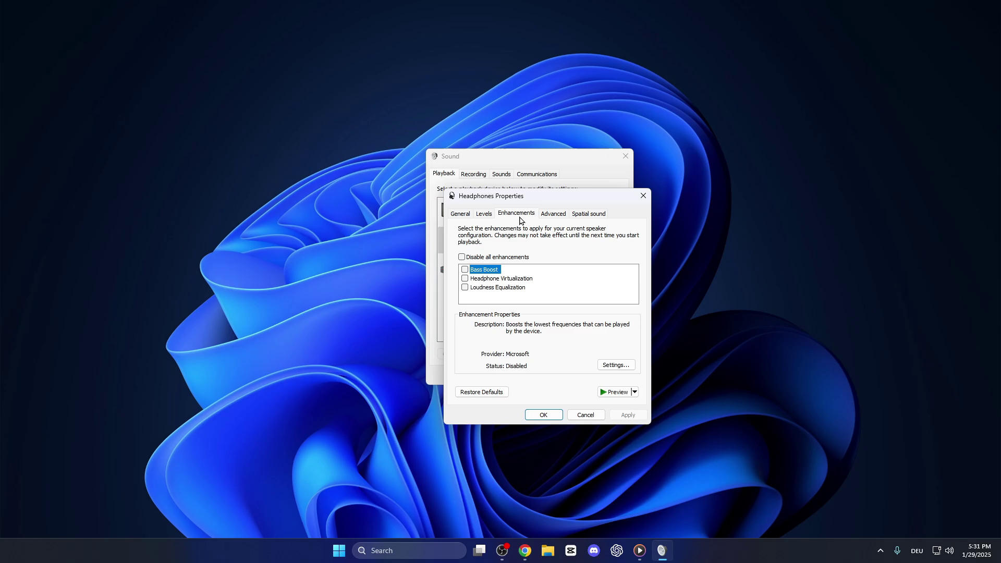
{"action": "left_click", "coordinate": [462, 258]}
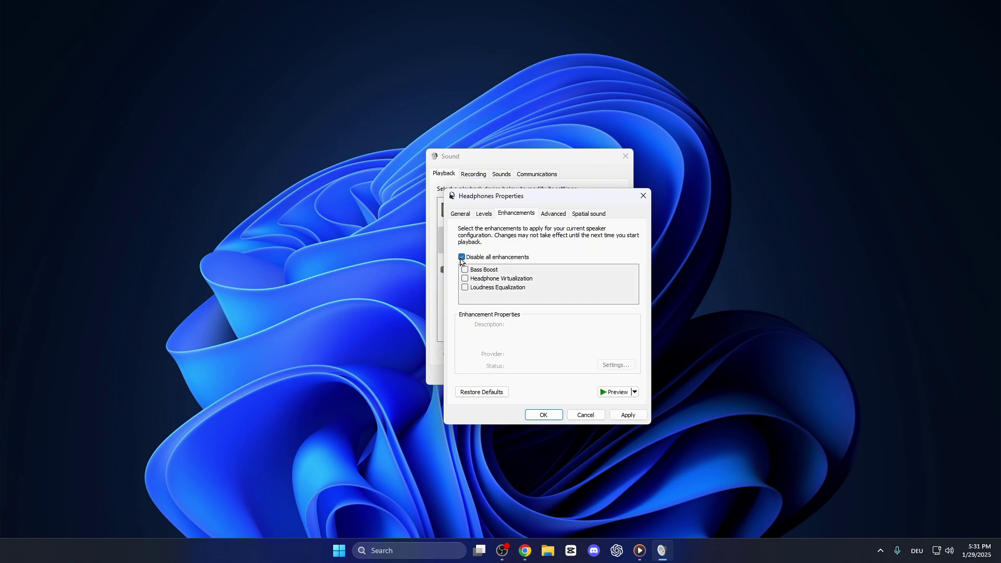
{"action": "left_click", "coordinate": [629, 415]}
{"action": "left_click", "coordinate": [544, 415]}
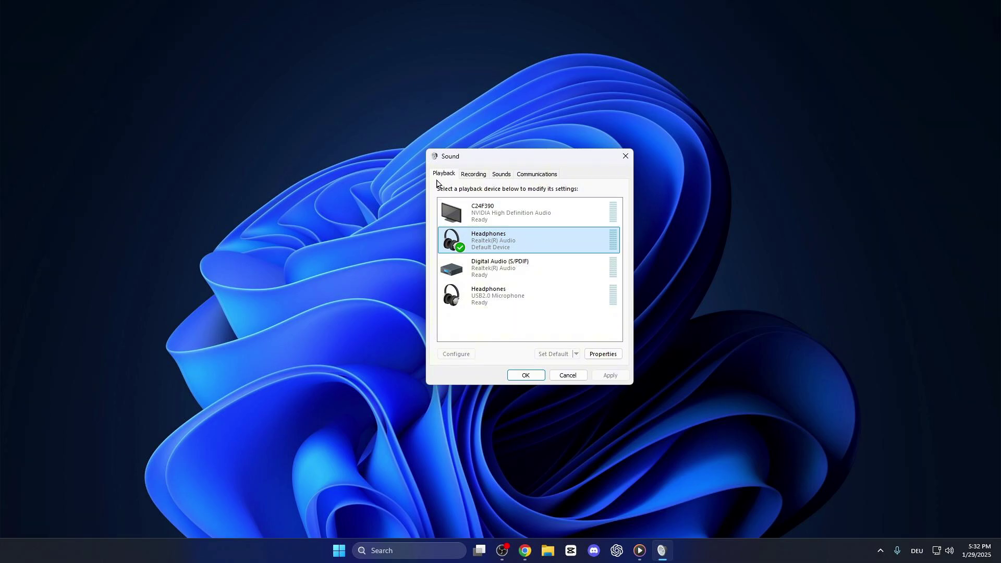
Lower the Realtek Headphones level from 100 to 80 and confirm both dialogs
{"action": "double_click", "coordinate": [548, 240]}
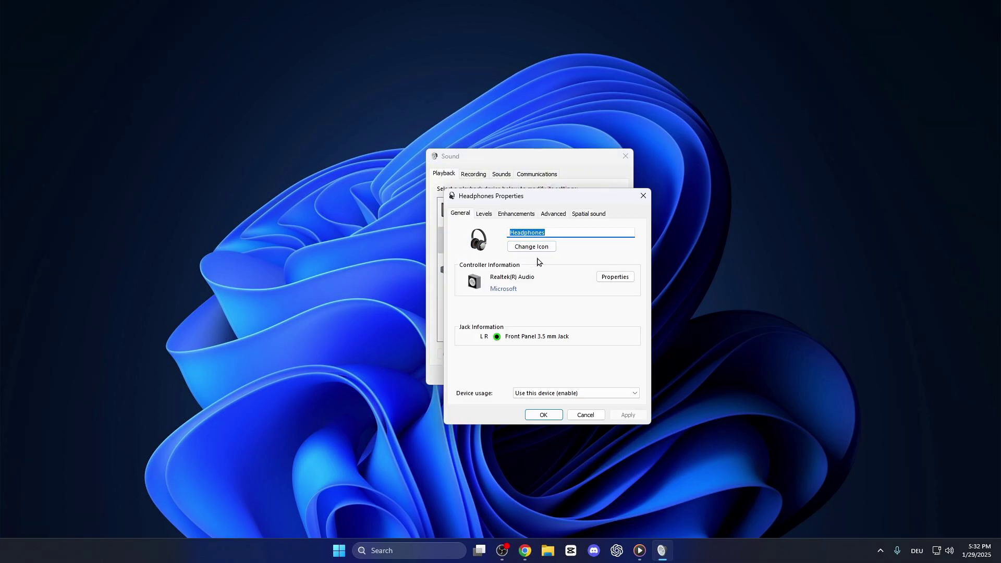
{"action": "left_click", "coordinate": [485, 214]}
{"action": "left_click_drag", "start_coordinate": [543, 246], "coordinate": [528, 246]}
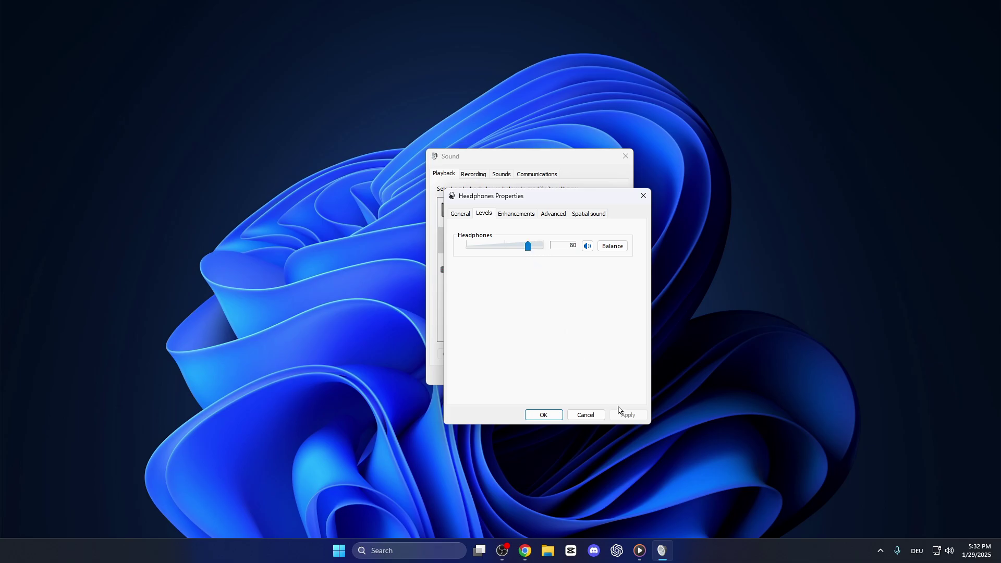
{"action": "left_click", "coordinate": [554, 415]}
{"action": "left_click", "coordinate": [528, 376]}
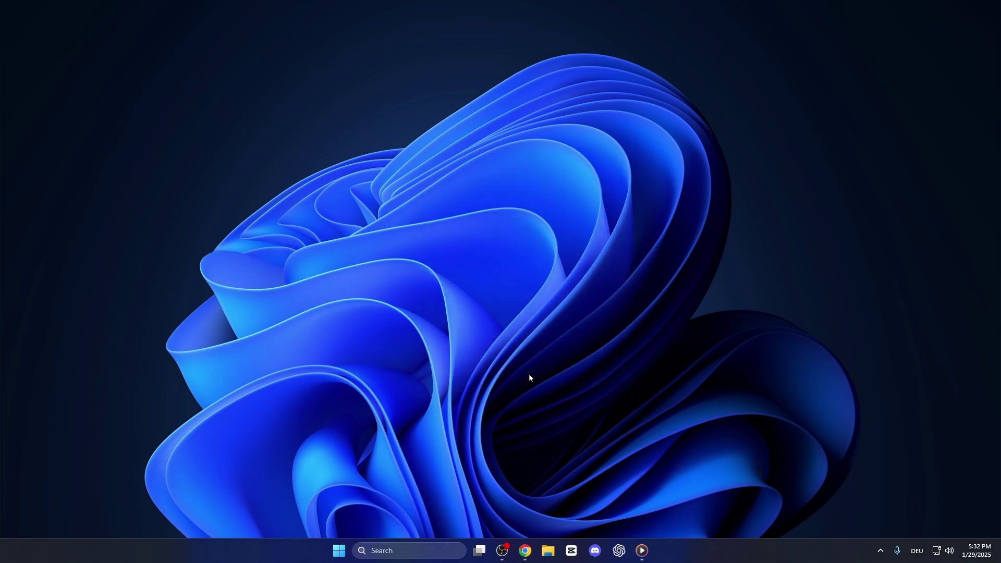